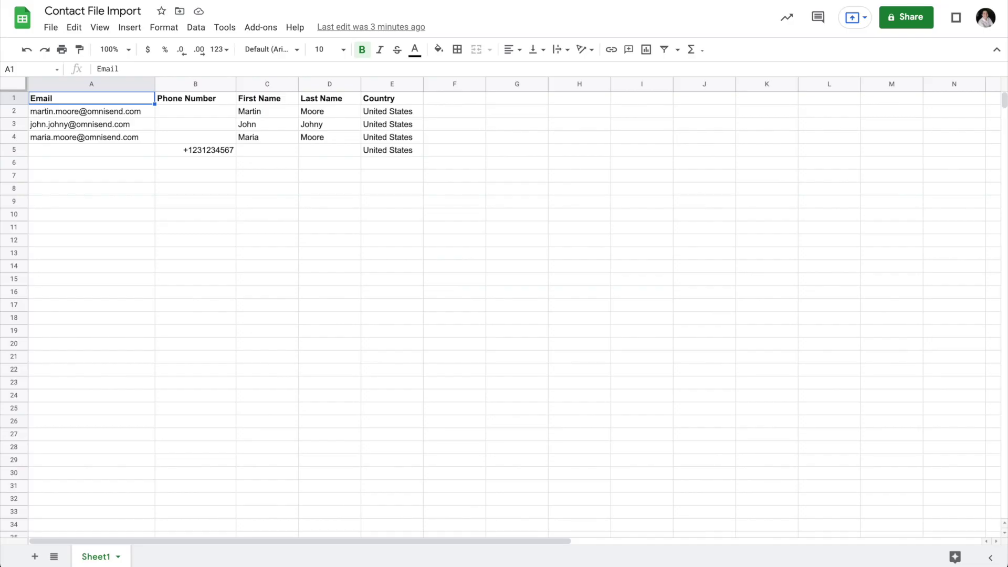
Select the header row and Email and Phone Number columns, then download the sheet as .csv.
left_click(7, 98)
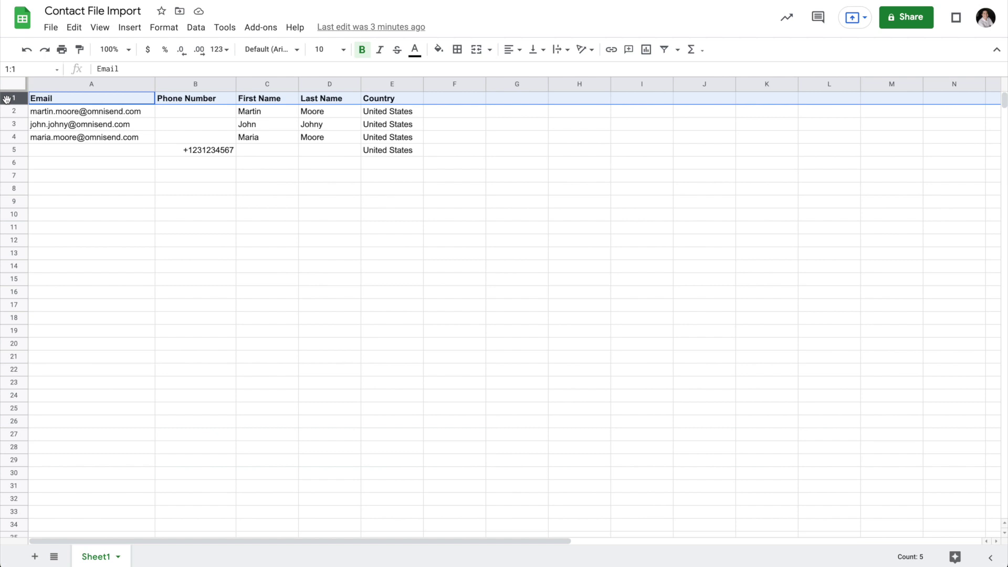
left_click_drag(60, 87, 172, 89)
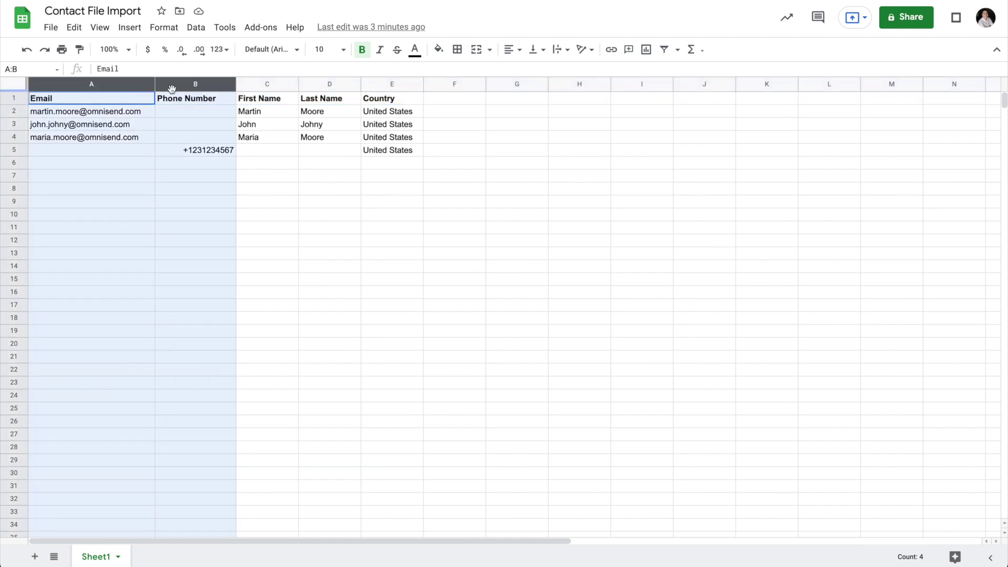
left_click(284, 202)
left_click(51, 27)
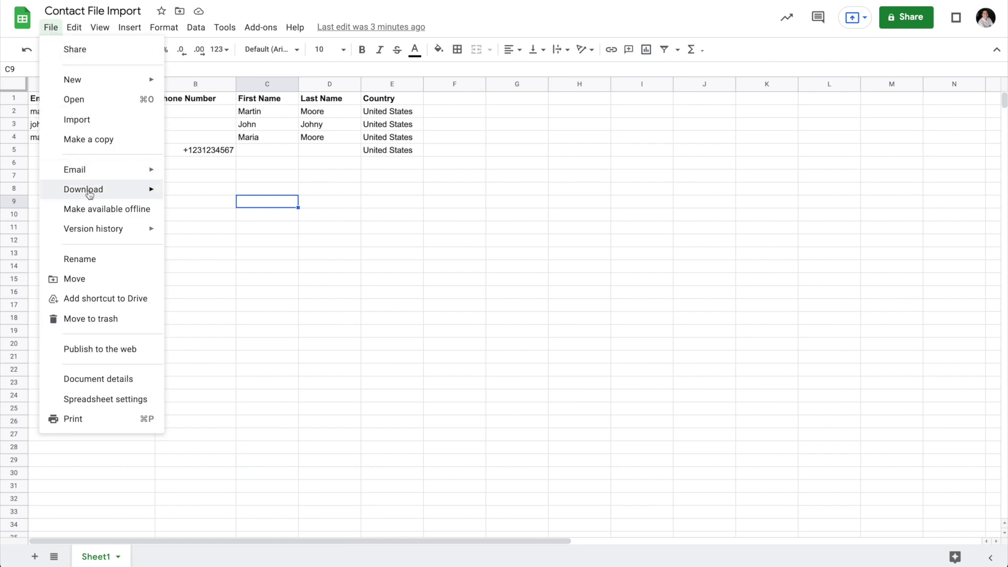
mouse_move(84, 189)
left_click(212, 273)
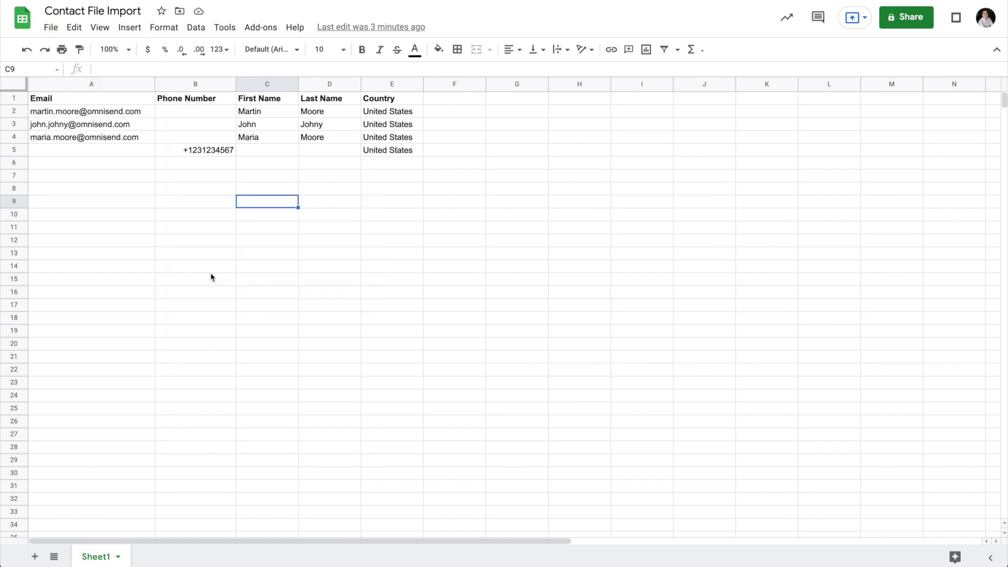
From Audience > Add contacts, upload the contacts CSV through File import and proceed.
key("ctrl+Tab")
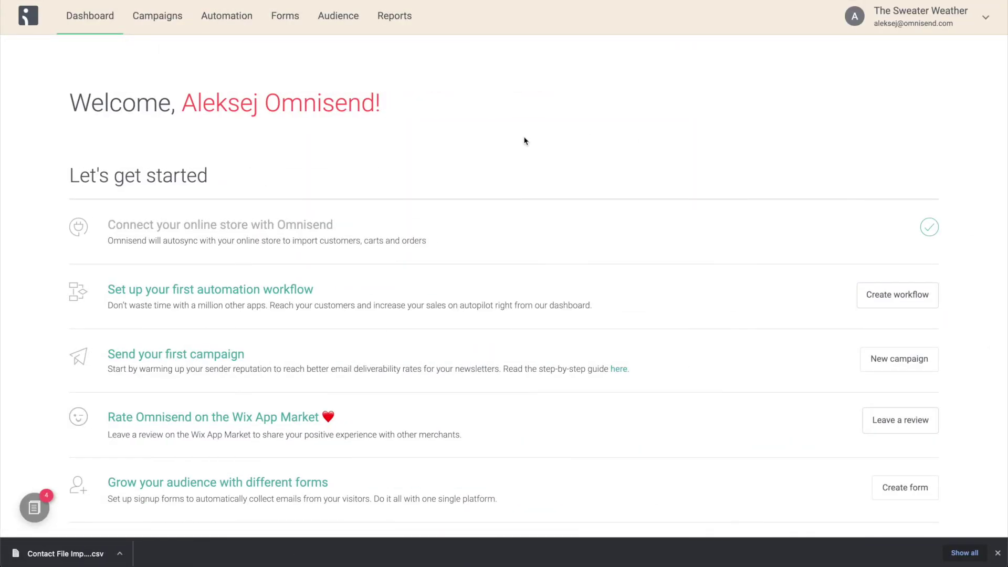
left_click(338, 26)
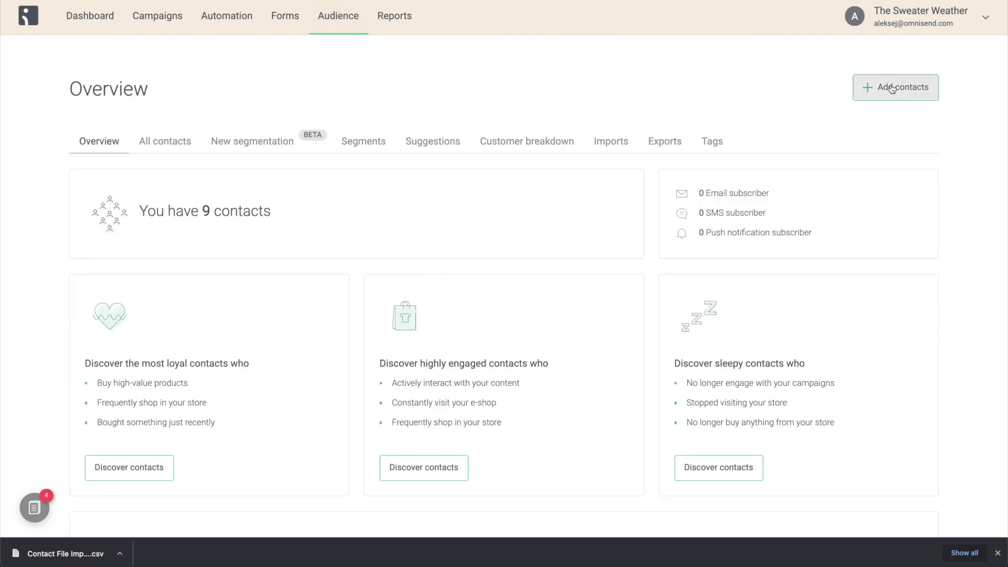
left_click(889, 87)
left_click(606, 282)
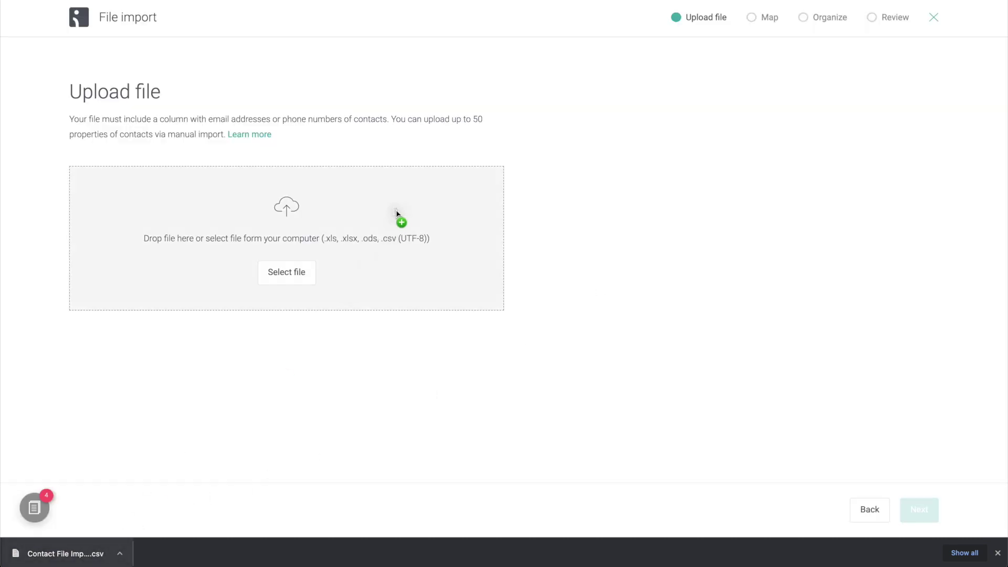
left_click_drag(82, 556, 397, 216)
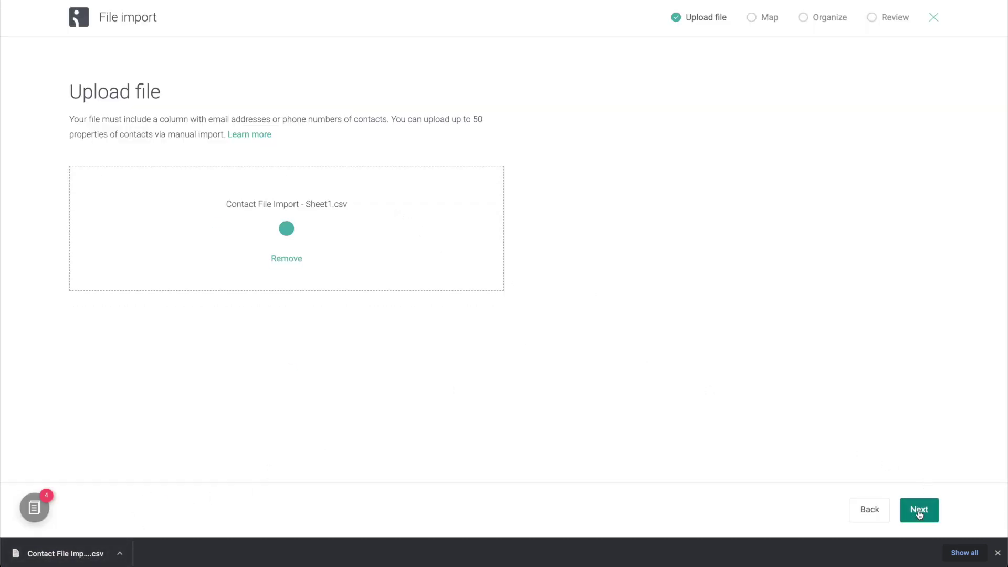
left_click(919, 510)
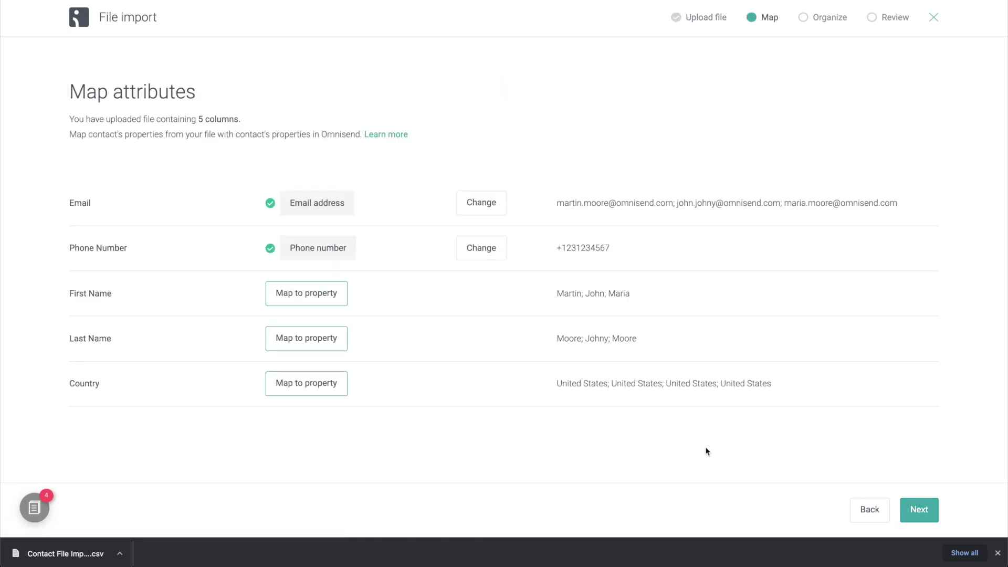
Map First Name, Last Name and Country columns to the First name, Last name and Country properties.
left_click(306, 303)
type("first")
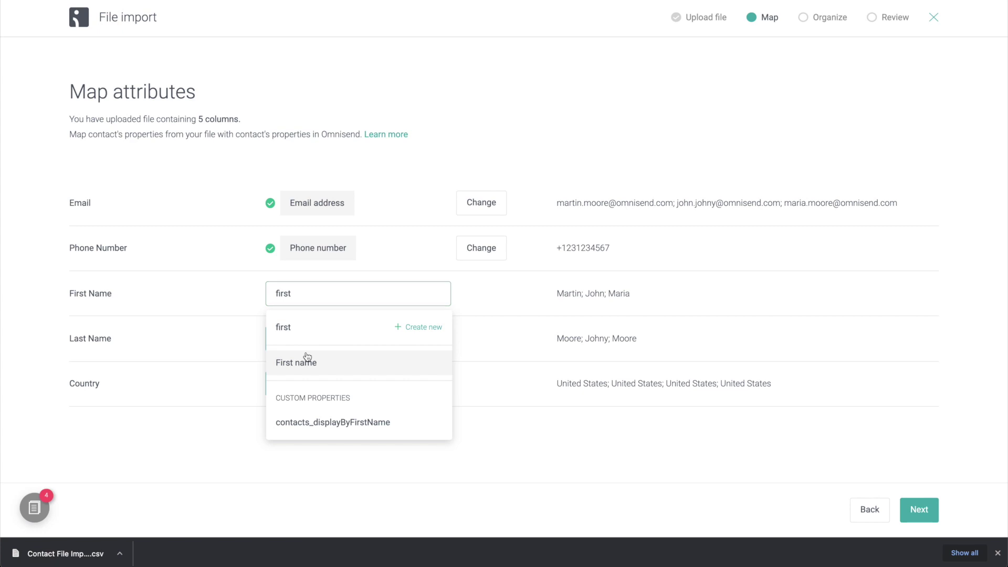
left_click(307, 360)
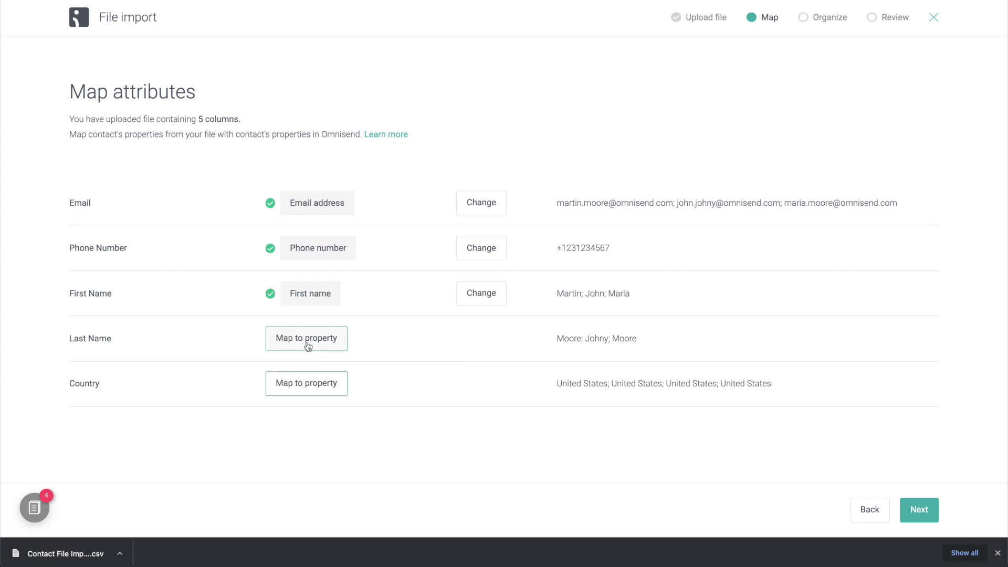
left_click(306, 340)
type("last")
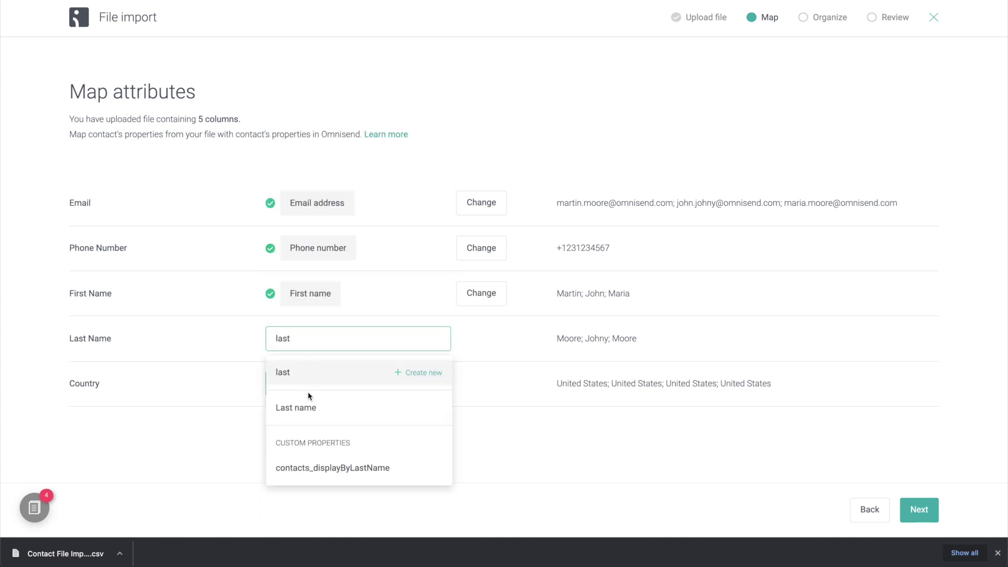
left_click(308, 398)
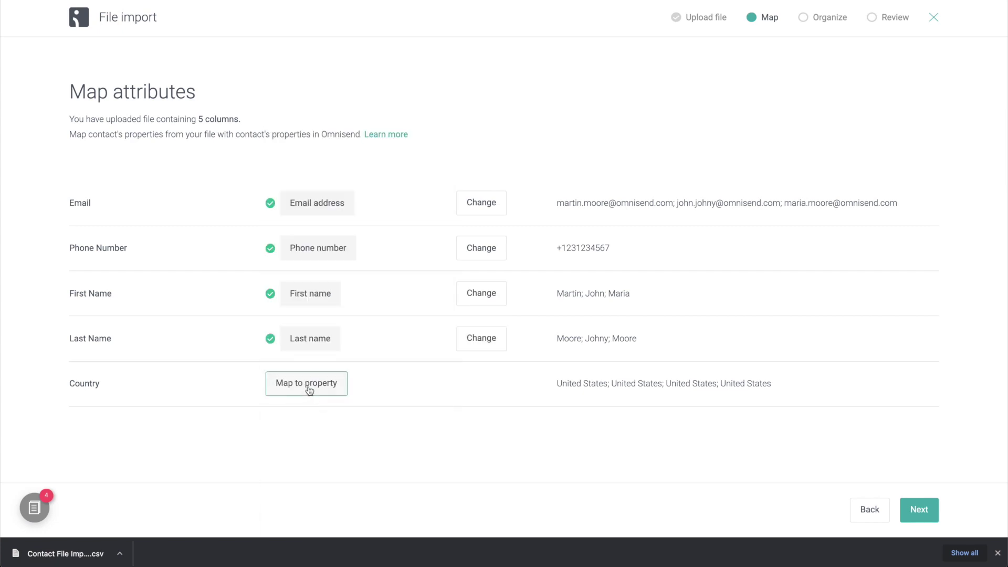
left_click(309, 387)
type("country")
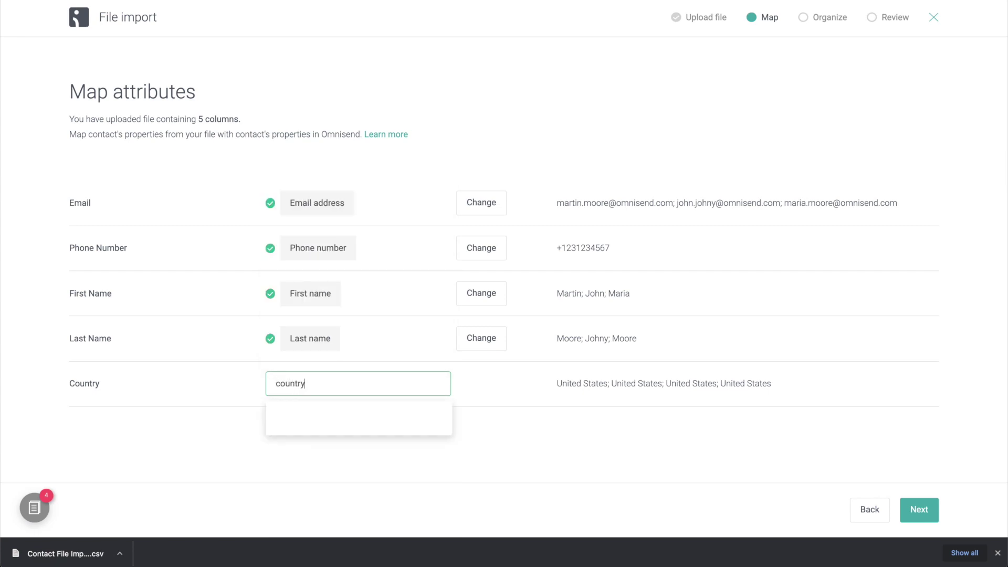
left_click(309, 418)
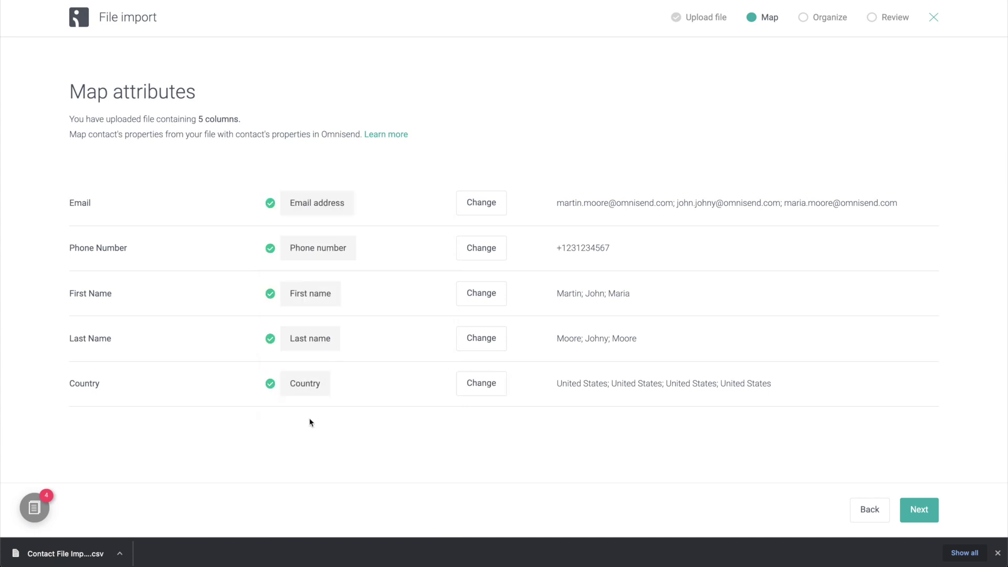
Add the tag 'imported from file' and create a segment of the imported contacts.
left_click(918, 512)
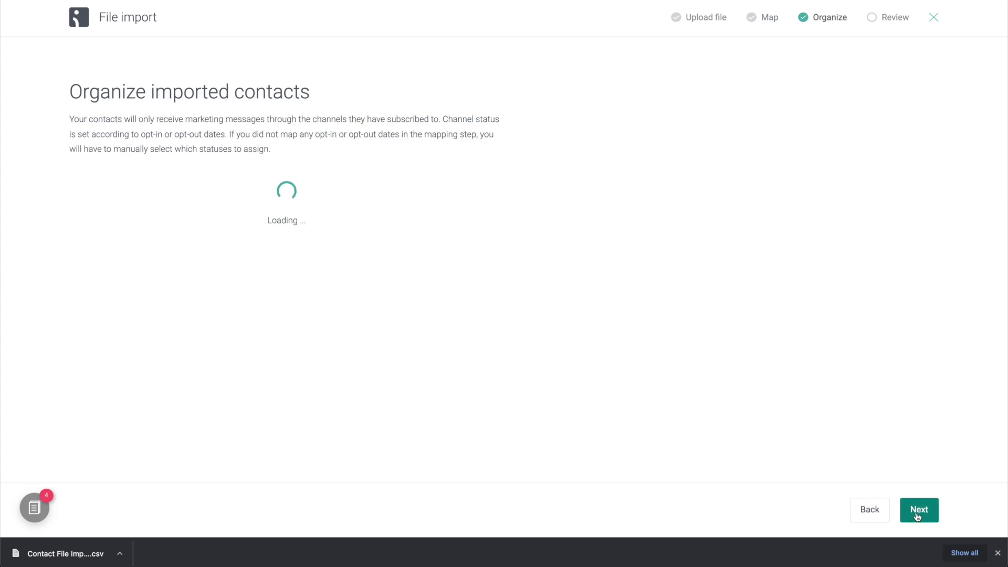
scroll(708, 428, "down", 2)
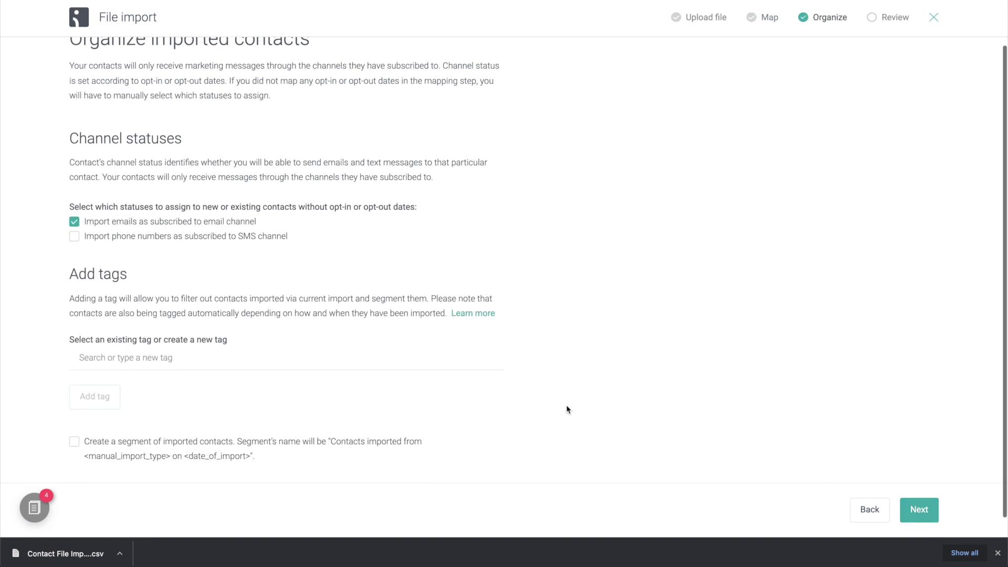
left_click(460, 365)
type("imported from file")
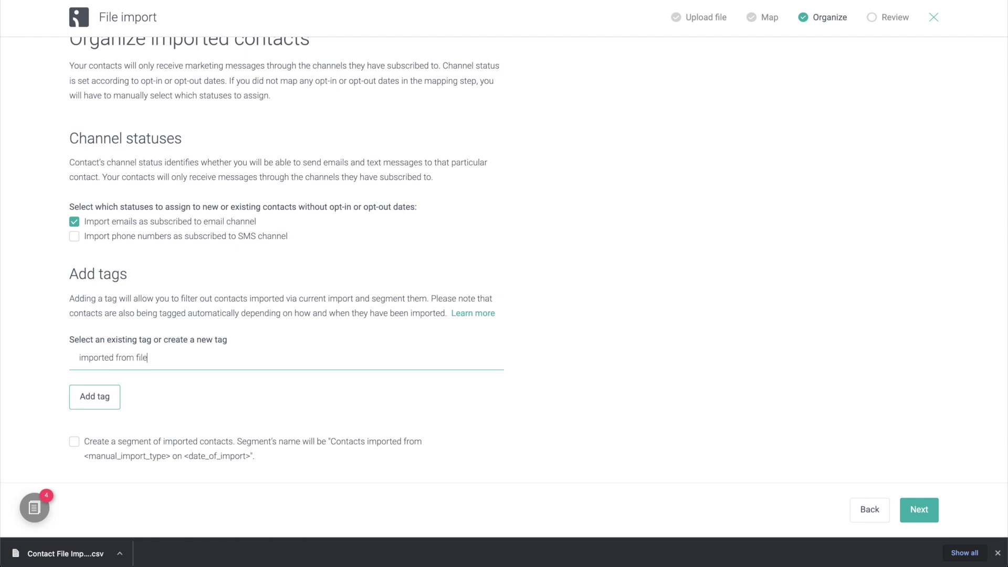
left_click(101, 397)
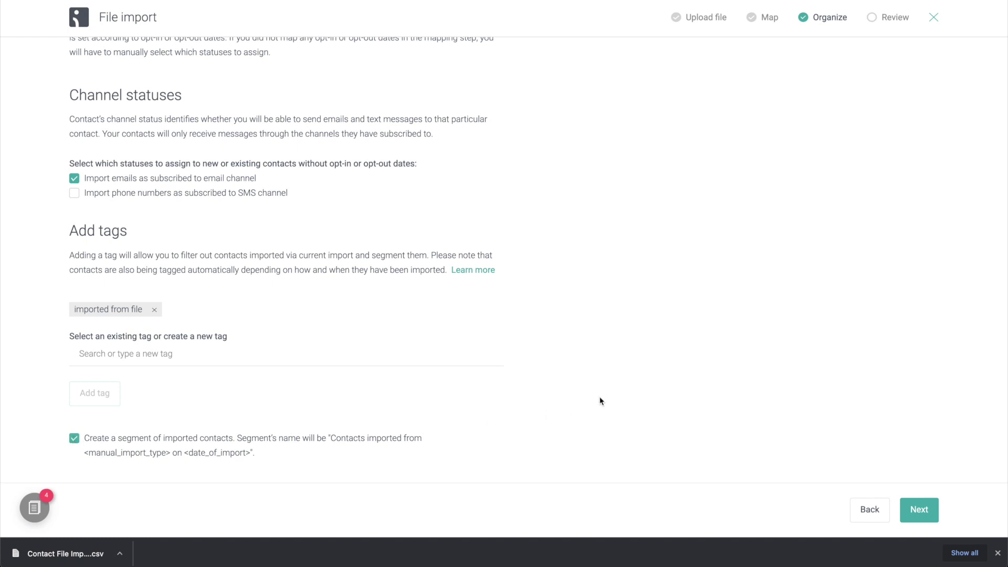
Review the 5-contact import summary and start the import.
left_click(919, 509)
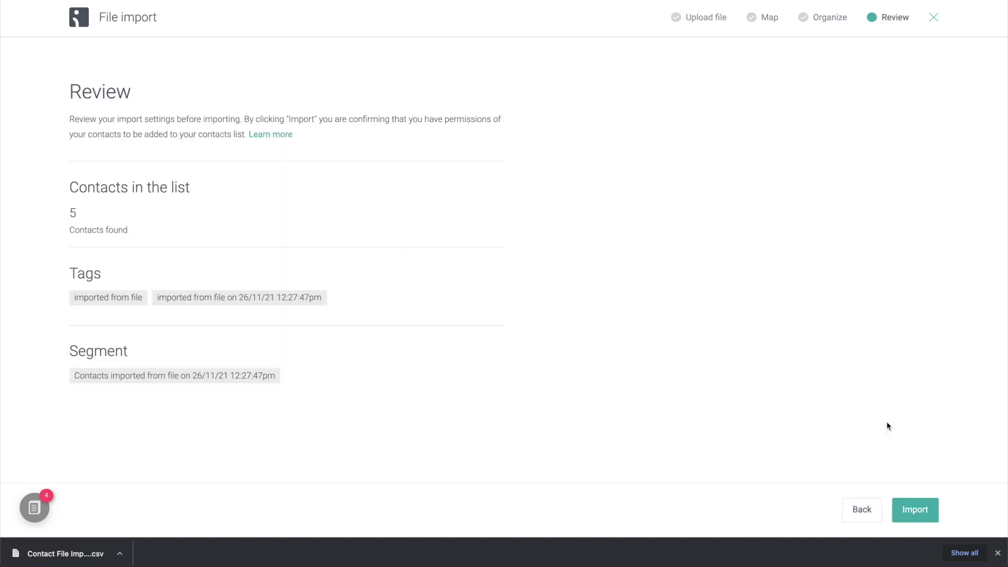
left_click(915, 510)
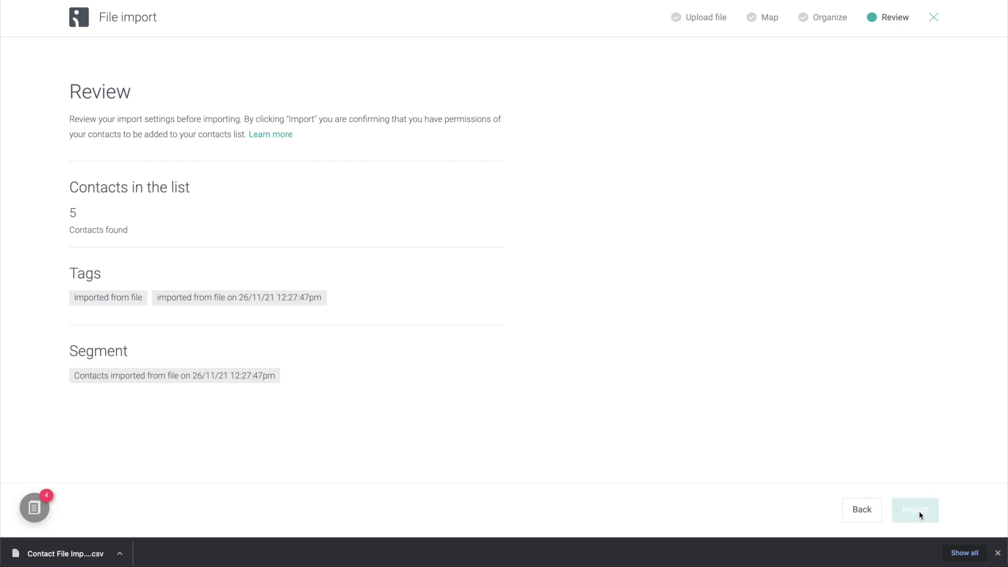